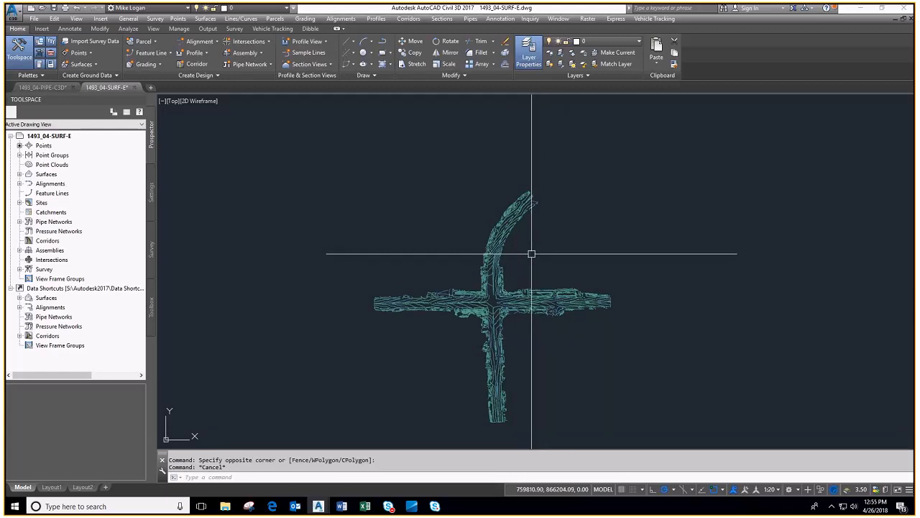
{"action": "left_click", "coordinate": [542, 265]}
{"action": "left_click", "coordinate": [532, 255]}
{"action": "middle_click_drag", "start_coordinate": [532, 253], "coordinate": [534, 257]}
{"action": "key", "text": "Escape"}
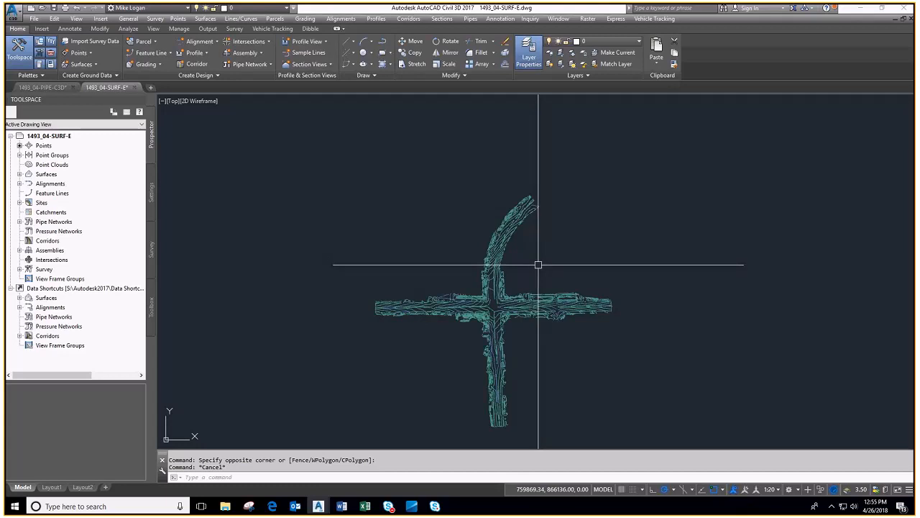
{"action": "left_click", "coordinate": [528, 258]}
{"action": "key", "text": "Escape"}
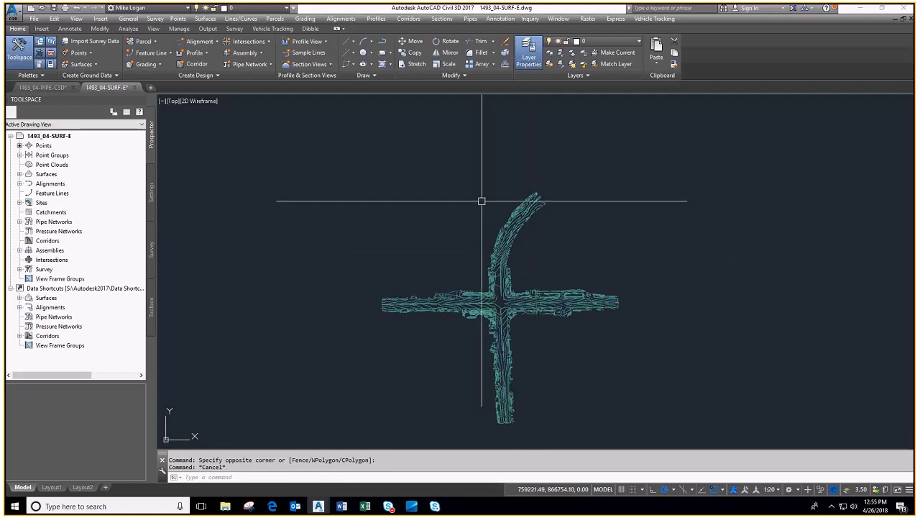
{"action": "middle_click_drag", "start_coordinate": [583, 404], "coordinate": [571, 380]}
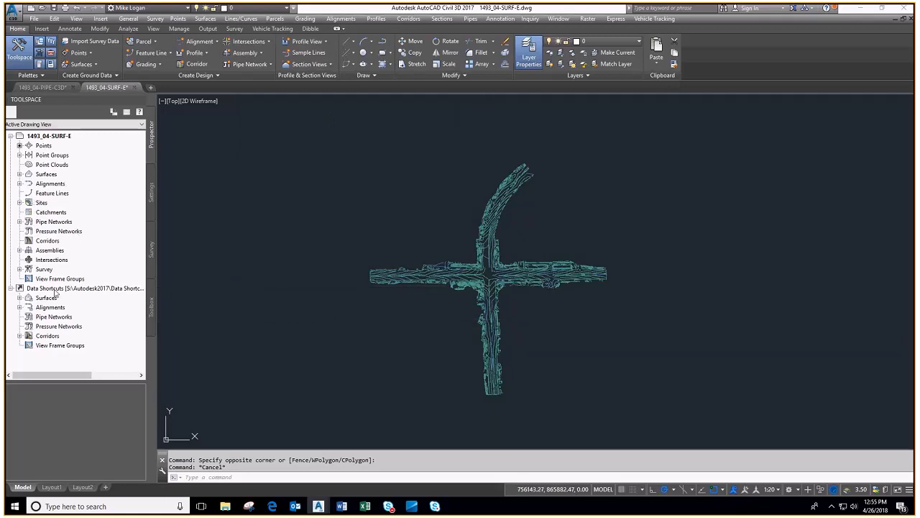
{"action": "left_click", "coordinate": [279, 230]}
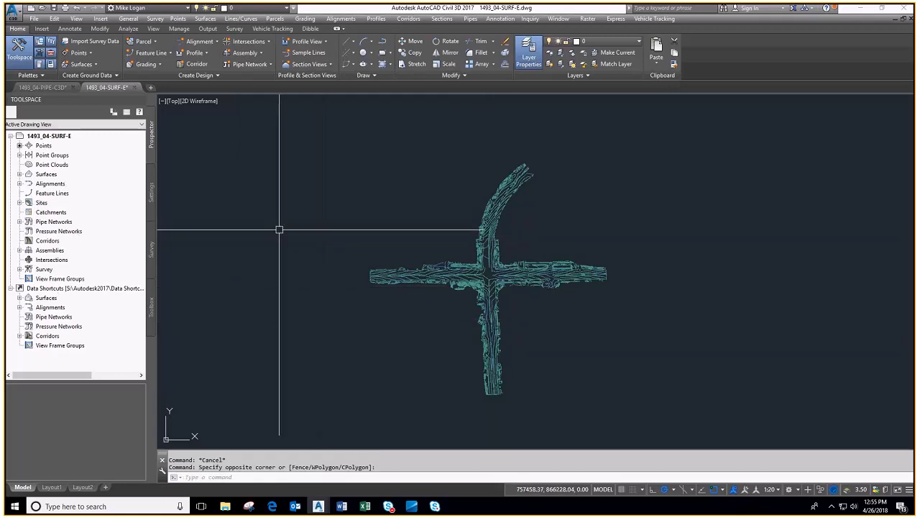
Step: Create a new data shortcuts project folder named 2018-0426-Training in the current working folder
{"action": "left_click", "coordinate": [46, 288]}
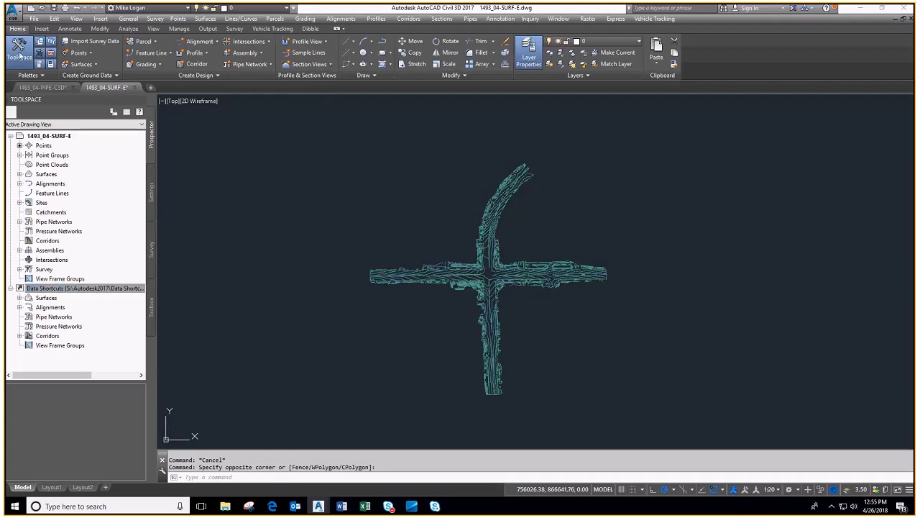
{"action": "right_click", "coordinate": [63, 291]}
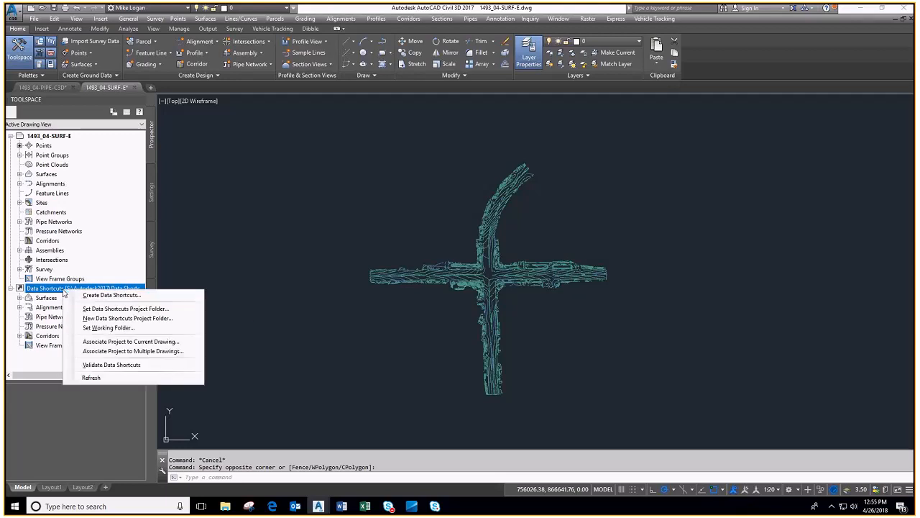
{"action": "left_click", "coordinate": [109, 318]}
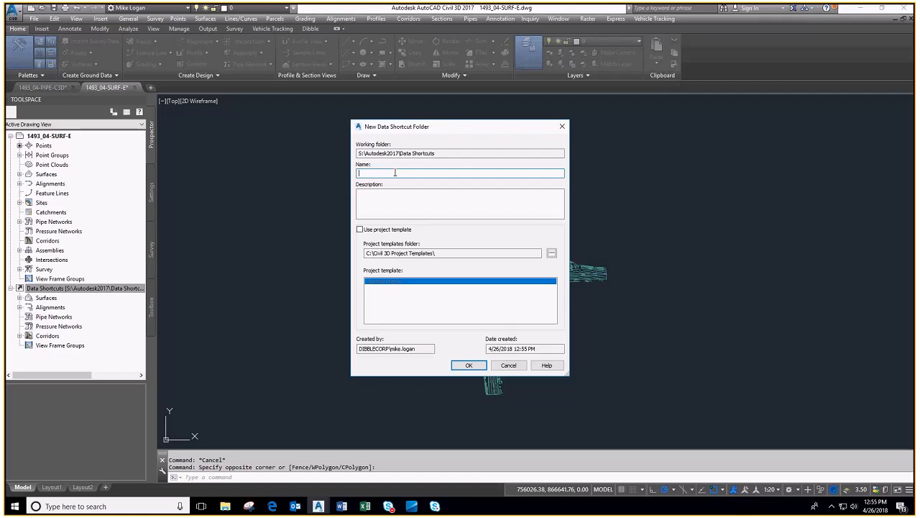
{"action": "type", "text": "2018-0426-Training"}
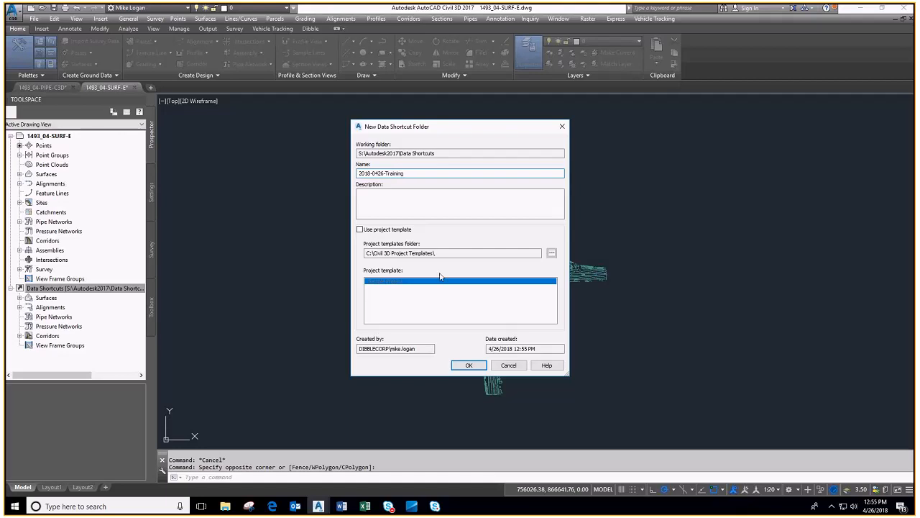
{"action": "left_click", "coordinate": [468, 365]}
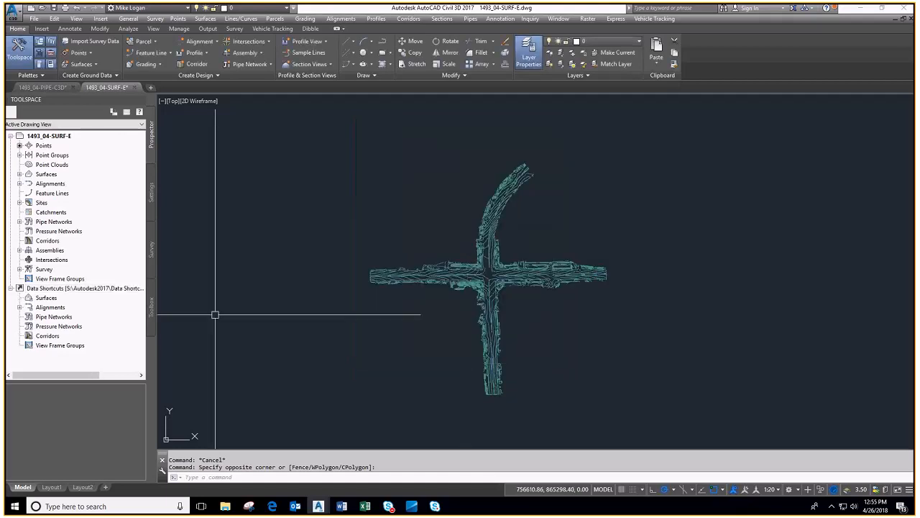
{"action": "left_click", "coordinate": [312, 321]}
{"action": "left_click", "coordinate": [264, 248]}
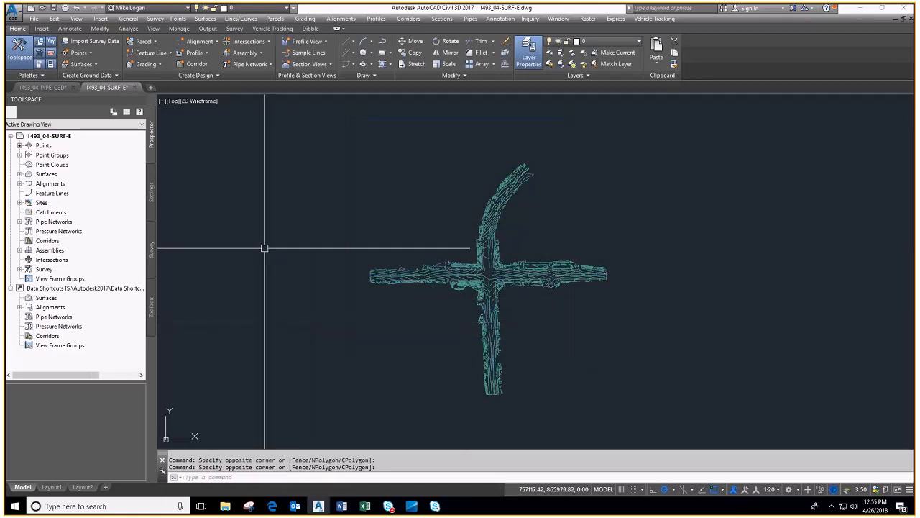
Step: Create a data shortcut for the Existing NG surface in the 1493_04-SURF-E drawing
{"action": "left_click", "coordinate": [63, 289]}
{"action": "right_click", "coordinate": [63, 289]}
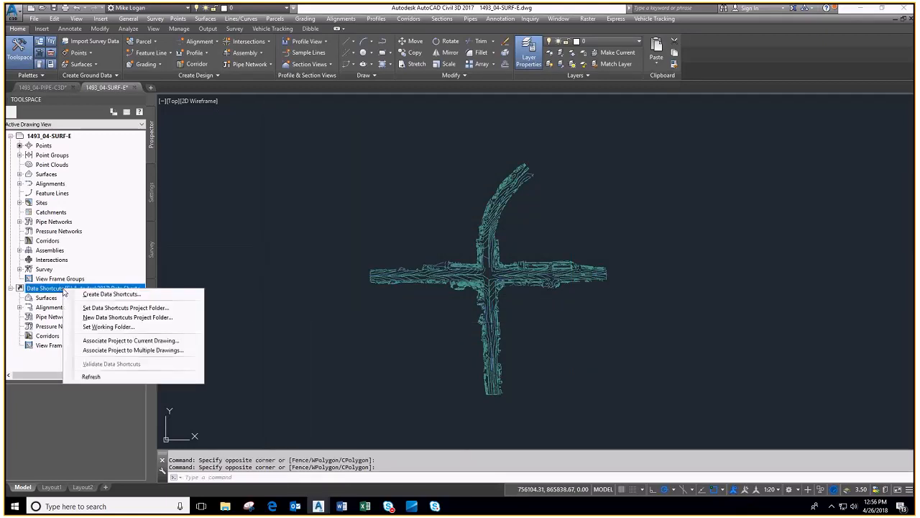
{"action": "left_click", "coordinate": [92, 294]}
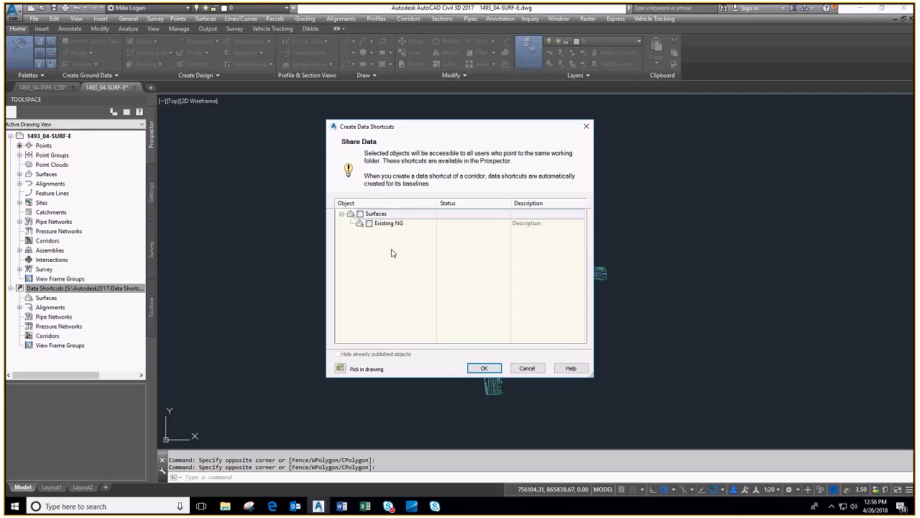
{"action": "left_click", "coordinate": [369, 223]}
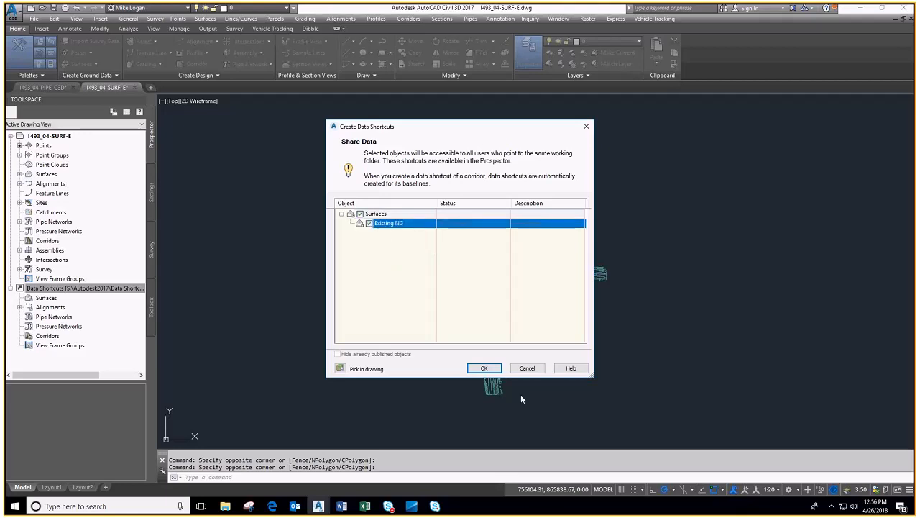
{"action": "left_click", "coordinate": [483, 368]}
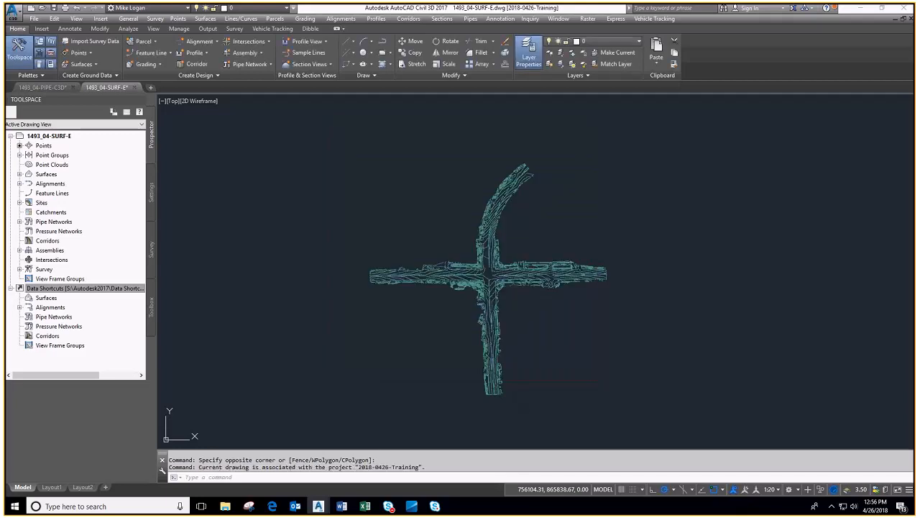
{"action": "double_click", "coordinate": [487, 320]}
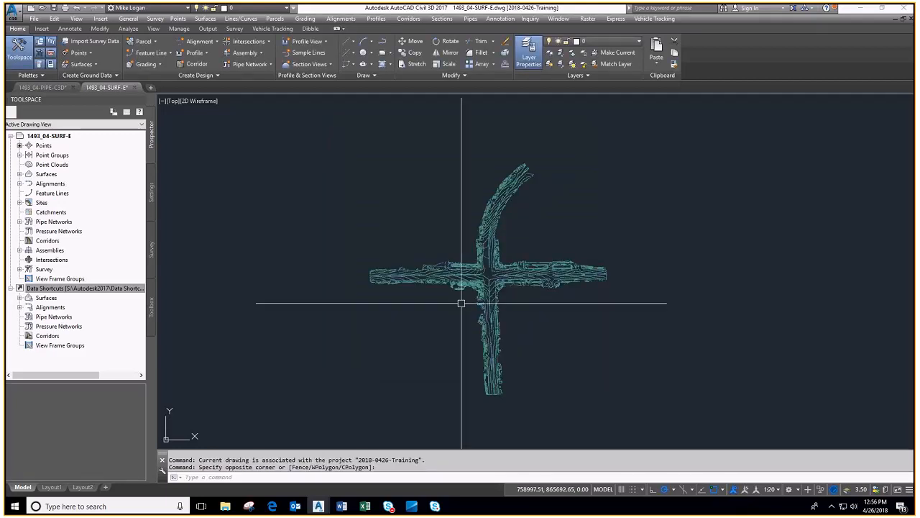
Step: Switch to the 1493_04-PIPE-C3D drawing and examine the STA 87+32 pipe profile up close
{"action": "left_click", "coordinate": [64, 87]}
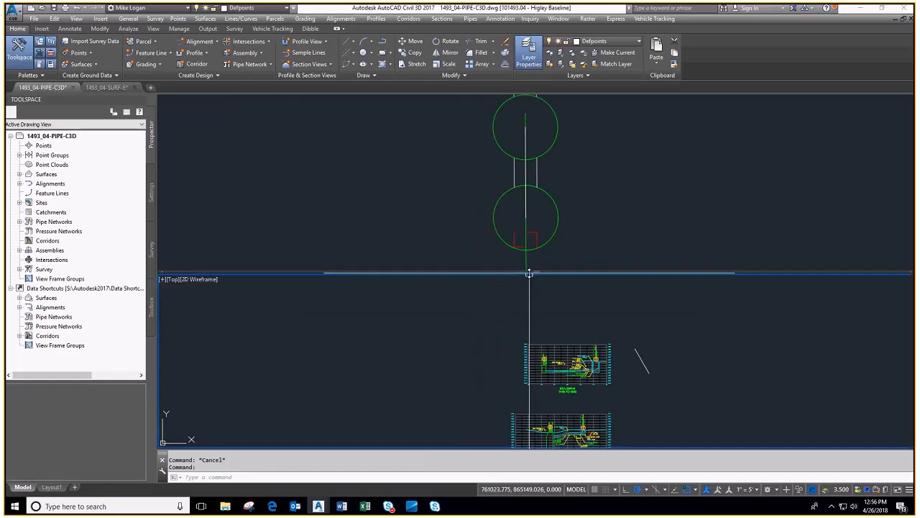
{"action": "left_click", "coordinate": [455, 237]}
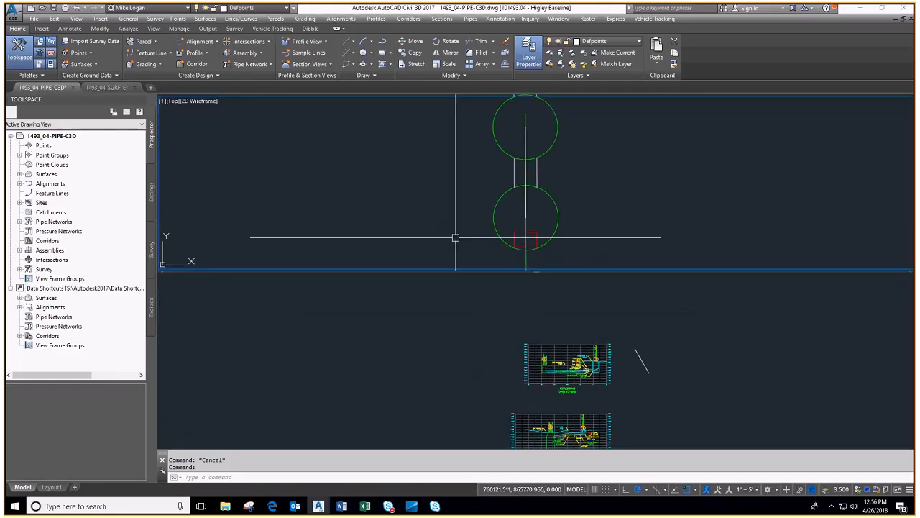
{"action": "left_click", "coordinate": [487, 355]}
{"action": "scroll", "coordinate": [496, 306], "scroll_direction": "down", "scroll_amount": 3}
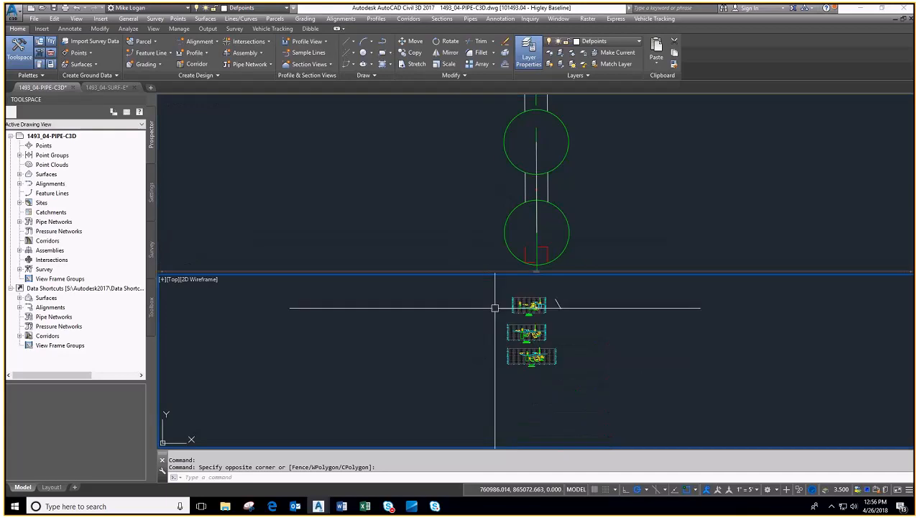
{"action": "scroll", "coordinate": [538, 348], "scroll_direction": "up", "scroll_amount": 7}
{"action": "scroll", "coordinate": [538, 348], "scroll_direction": "up", "scroll_amount": 3}
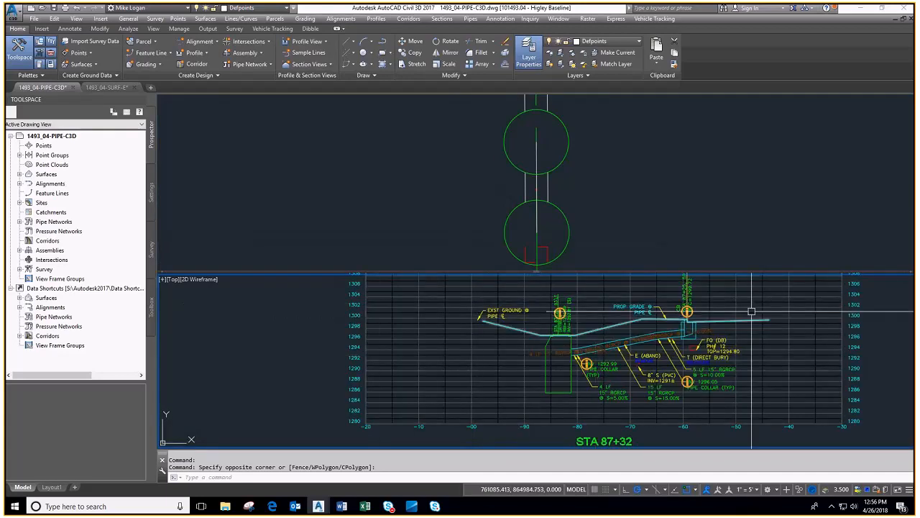
Step: Set the data shortcuts working folder to Autodesk2017\Data Shortcuts on the S: drive
{"action": "left_click", "coordinate": [63, 290]}
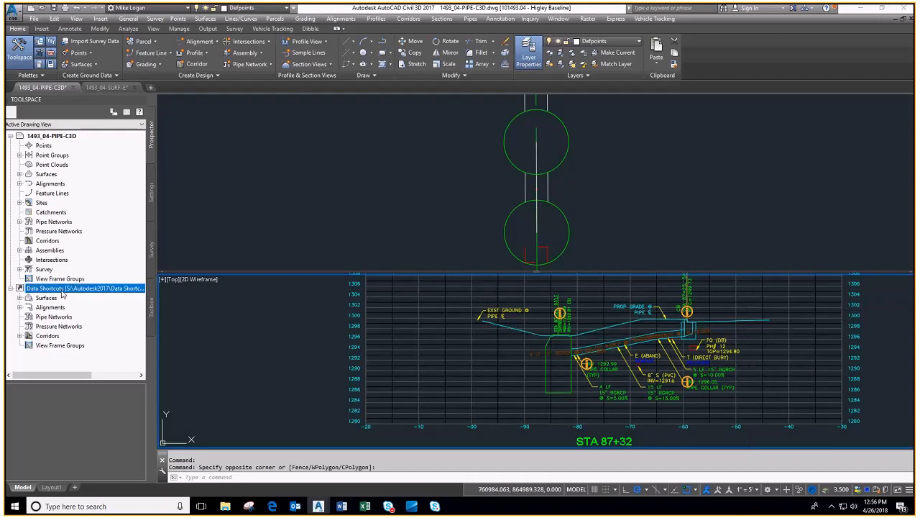
{"action": "right_click", "coordinate": [63, 291]}
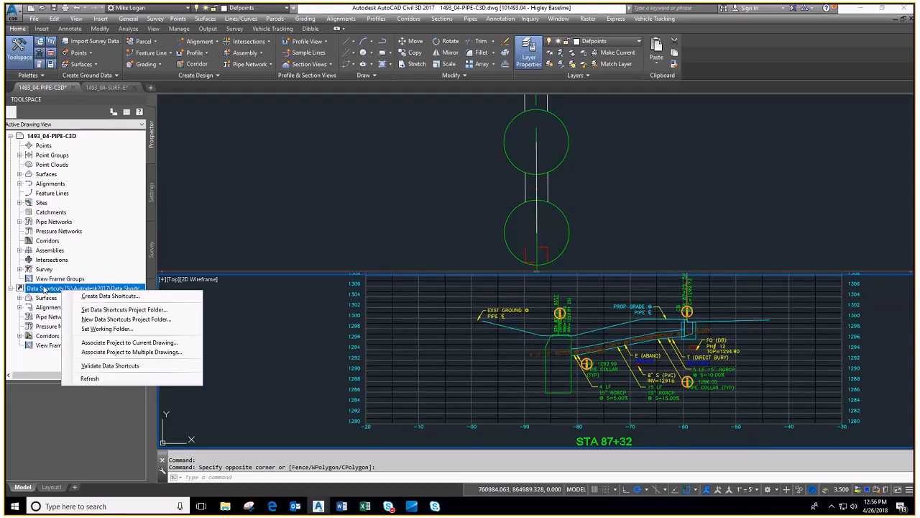
{"action": "left_click", "coordinate": [100, 329]}
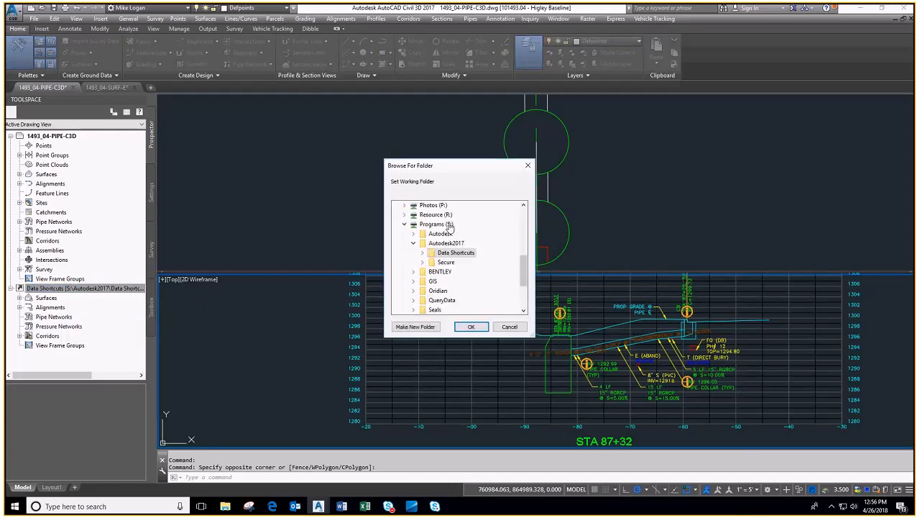
{"action": "left_click", "coordinate": [470, 326]}
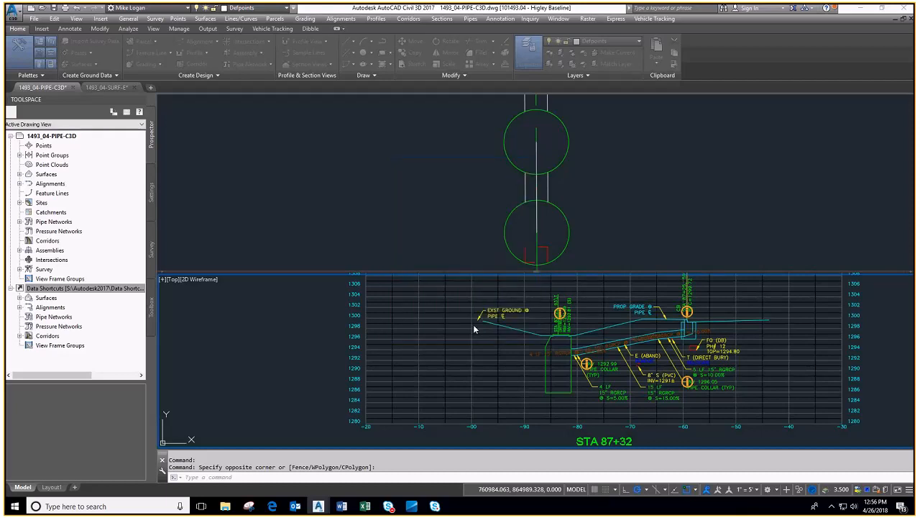
Step: Set the data shortcuts project folder for the pipe drawing to 2018-0426-Training
{"action": "left_click", "coordinate": [69, 290]}
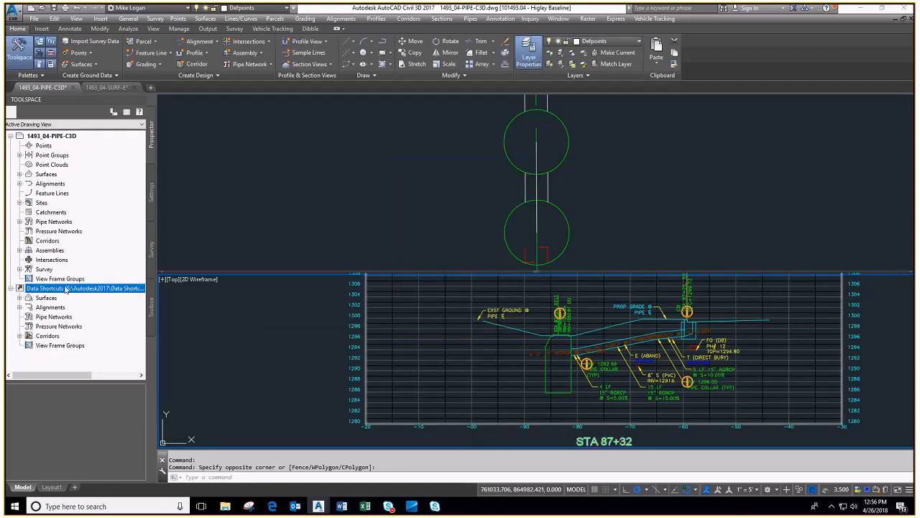
{"action": "right_click", "coordinate": [66, 288]}
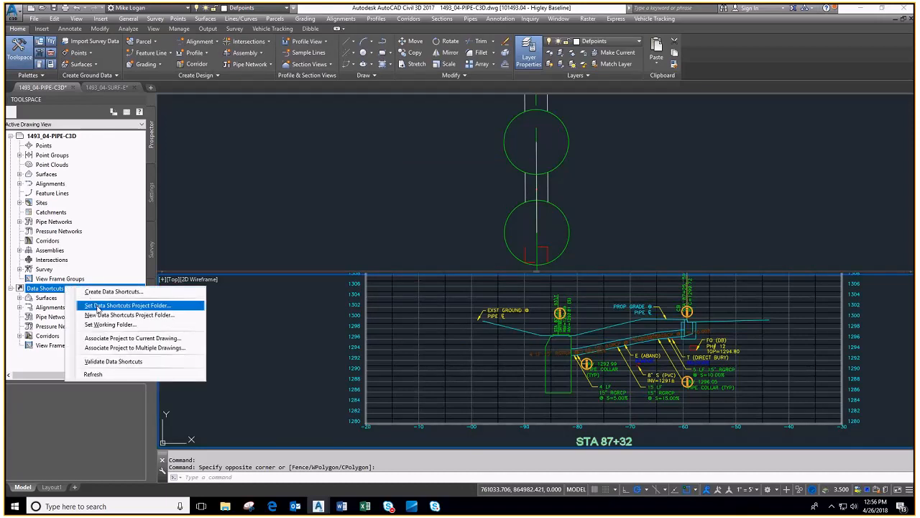
{"action": "left_click", "coordinate": [98, 307]}
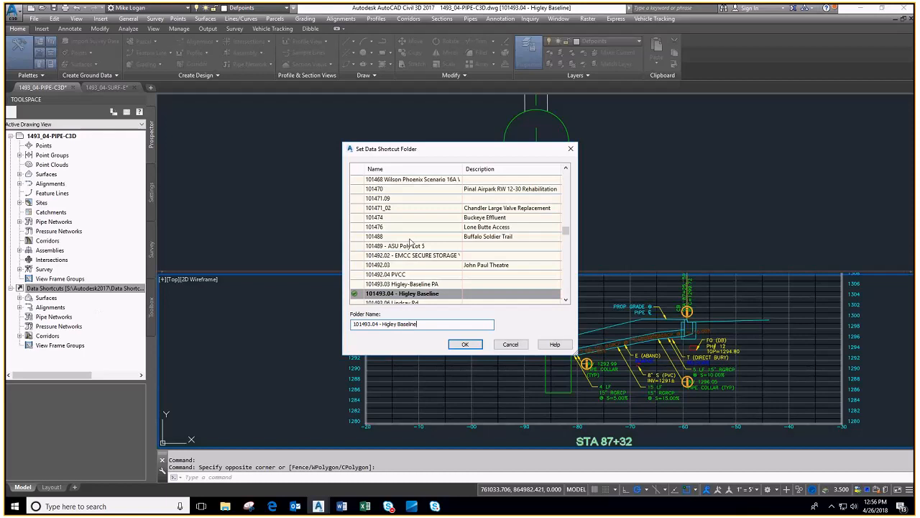
{"action": "left_click_drag", "start_coordinate": [566, 231], "coordinate": [564, 294]}
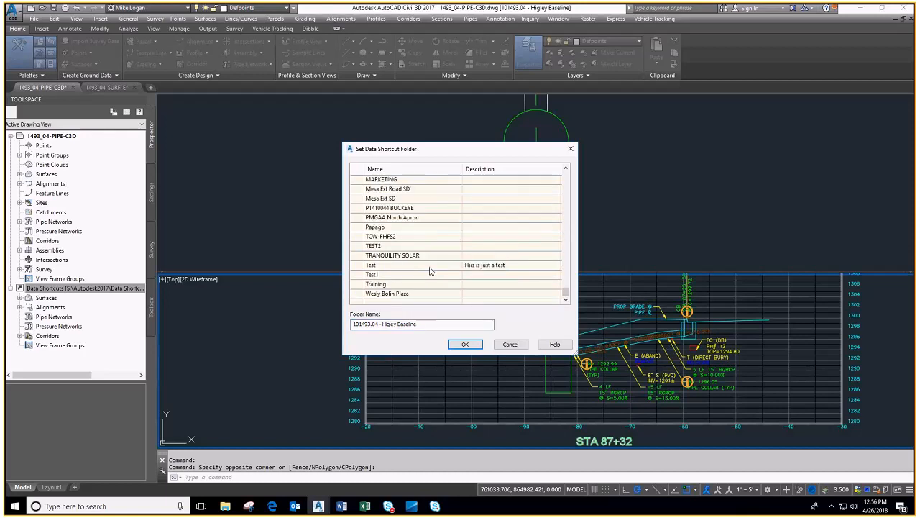
{"action": "scroll", "coordinate": [430, 271], "scroll_direction": "up", "scroll_amount": 4}
{"action": "left_click", "coordinate": [388, 208]}
{"action": "left_click", "coordinate": [465, 344]}
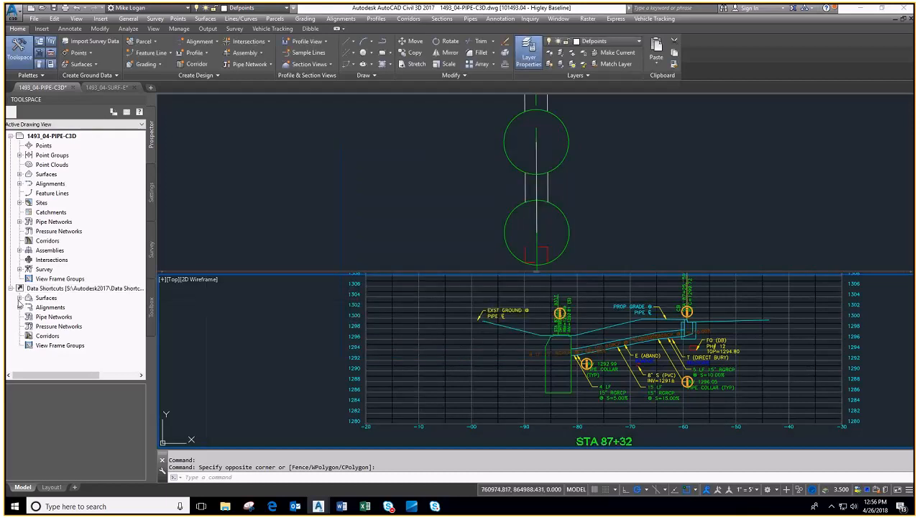
Step: Create a reference to the Existing NG surface shortcut, keeping the Proposed 1' and 5' with TIN style, and view it in plan
{"action": "left_click", "coordinate": [19, 298]}
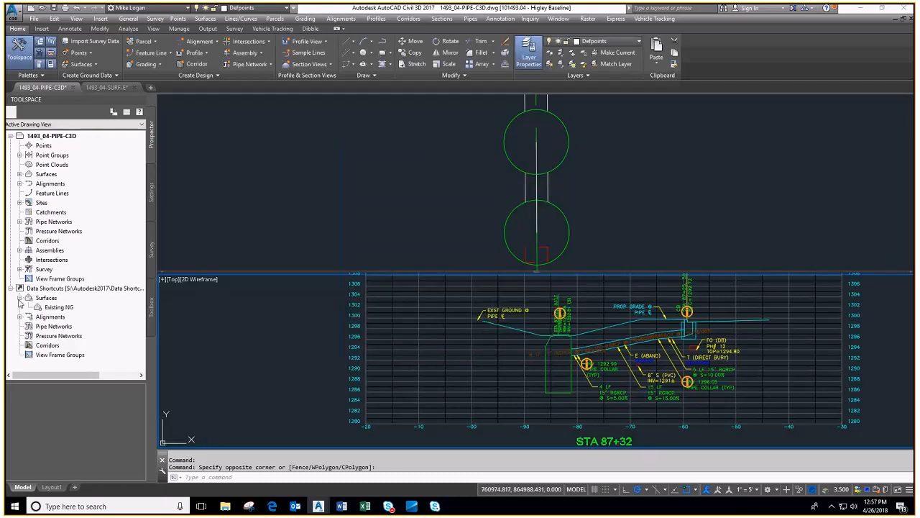
{"action": "left_click", "coordinate": [55, 309]}
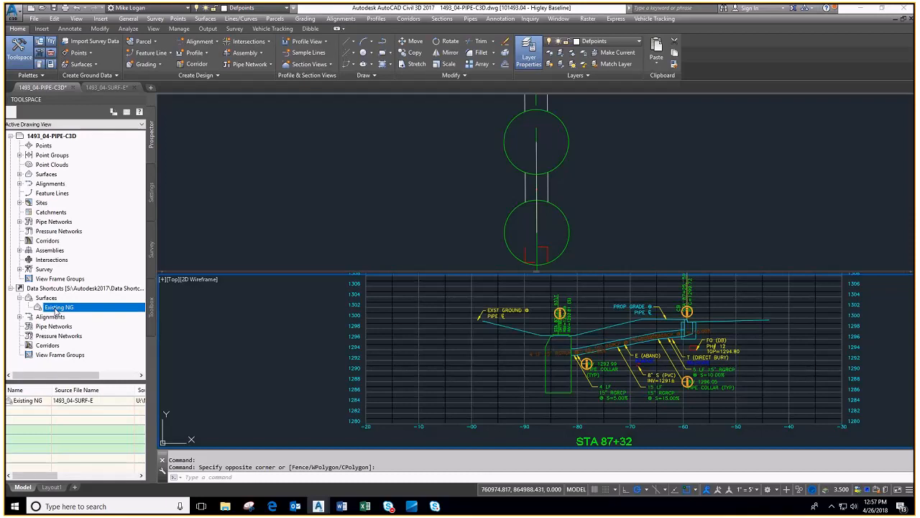
{"action": "right_click", "coordinate": [55, 310]}
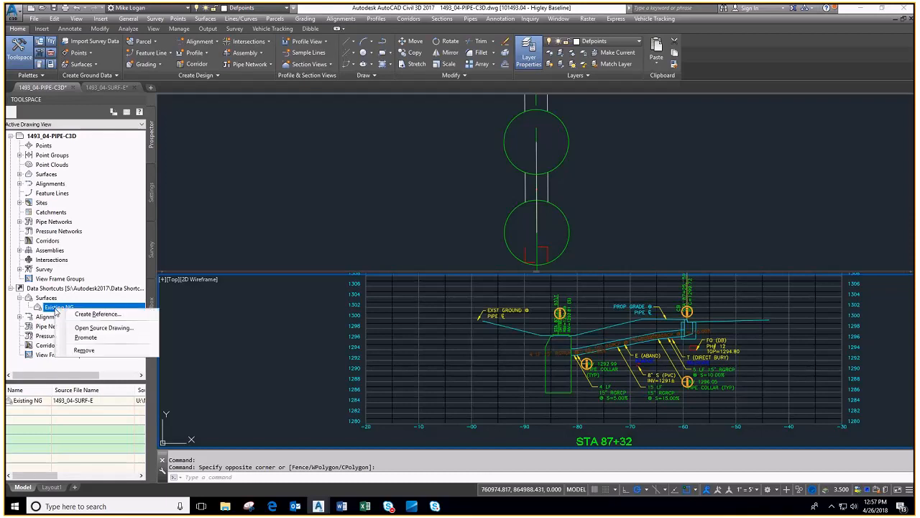
{"action": "left_click", "coordinate": [92, 314]}
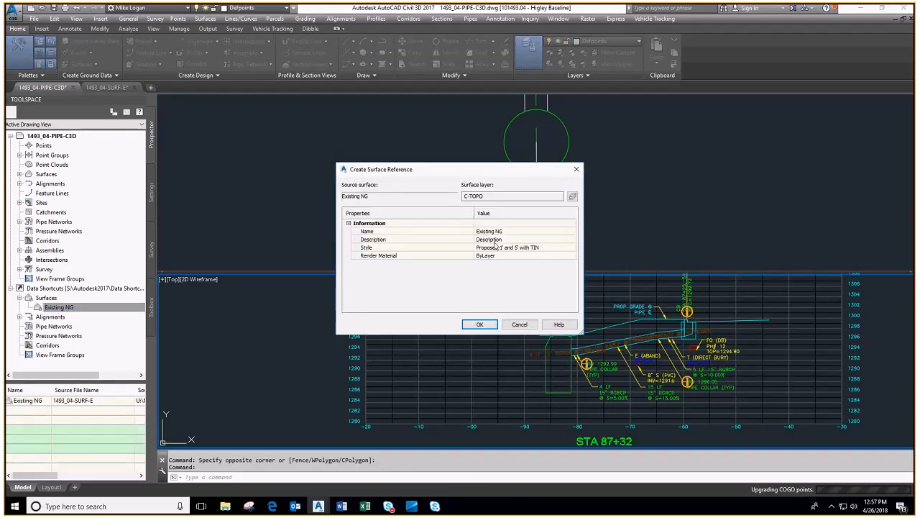
{"action": "left_click", "coordinate": [479, 324]}
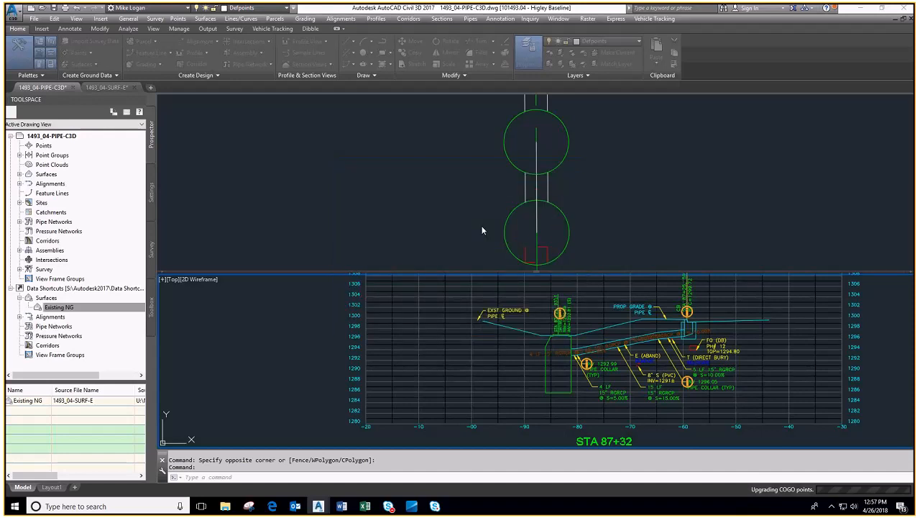
{"action": "left_click", "coordinate": [482, 203]}
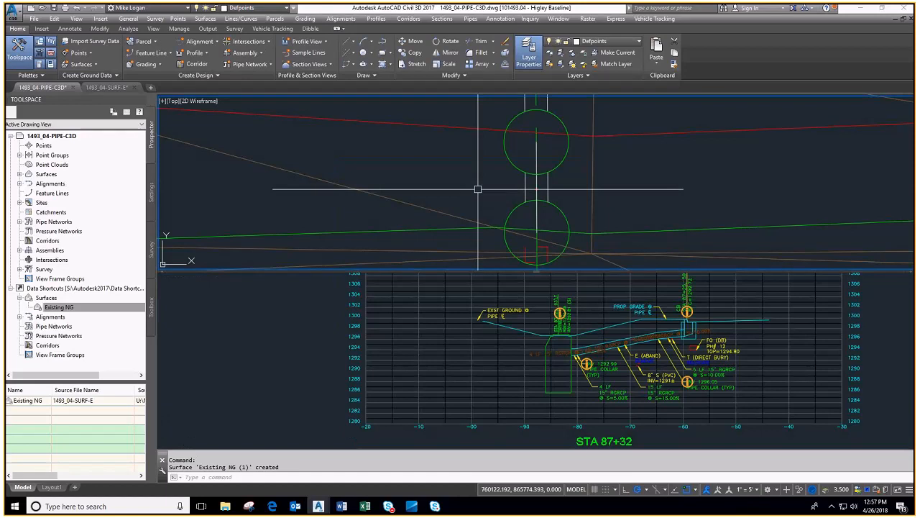
{"action": "scroll", "coordinate": [478, 189], "scroll_direction": "down", "scroll_amount": 3}
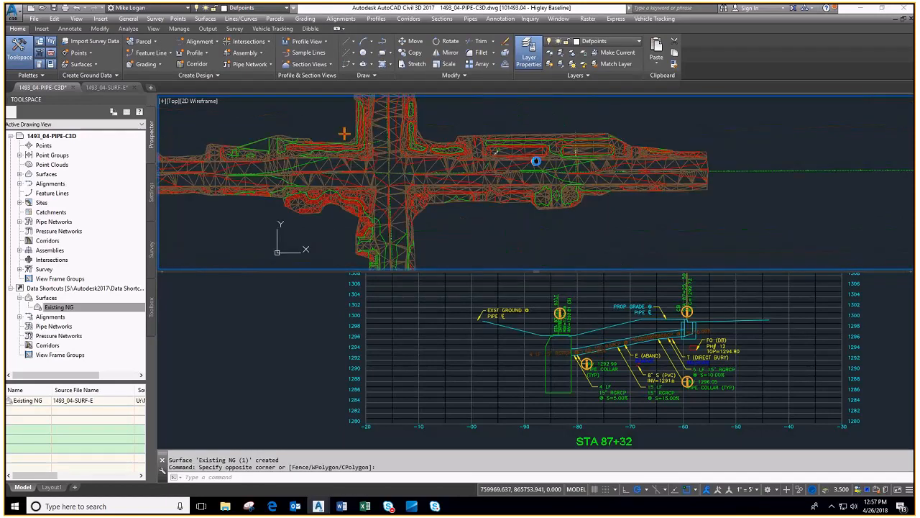
Step: Examine the referenced Existing NG surface in plan, around the road intersection and along its southern edge
{"action": "left_click", "coordinate": [409, 175]}
{"action": "left_click", "coordinate": [567, 191]}
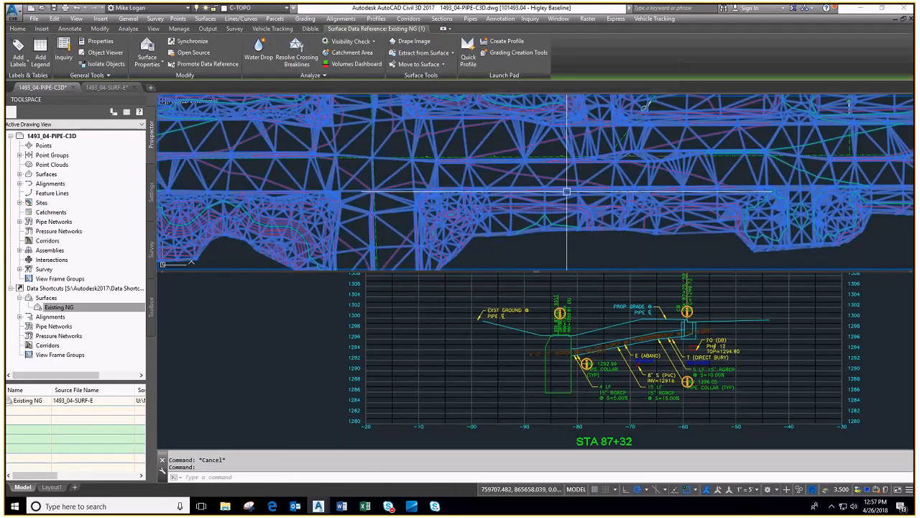
{"action": "key", "text": "Escape"}
{"action": "scroll", "coordinate": [533, 196], "scroll_direction": "down", "scroll_amount": 4}
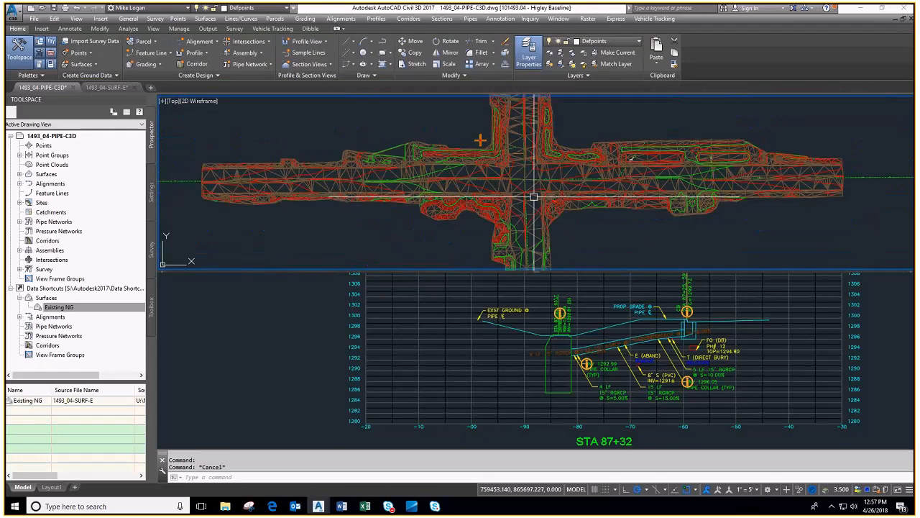
{"action": "scroll", "coordinate": [533, 196], "scroll_direction": "up", "scroll_amount": 5}
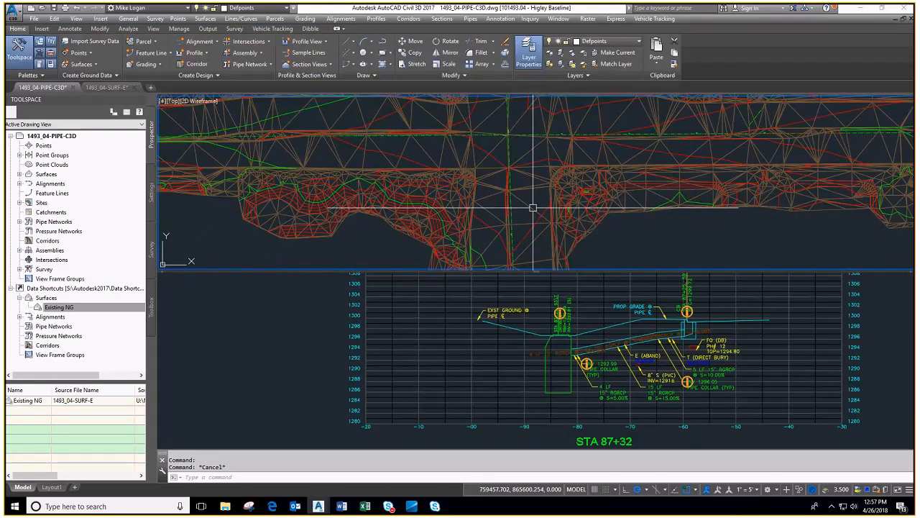
{"action": "middle_click_drag", "start_coordinate": [533, 208], "coordinate": [563, 203]}
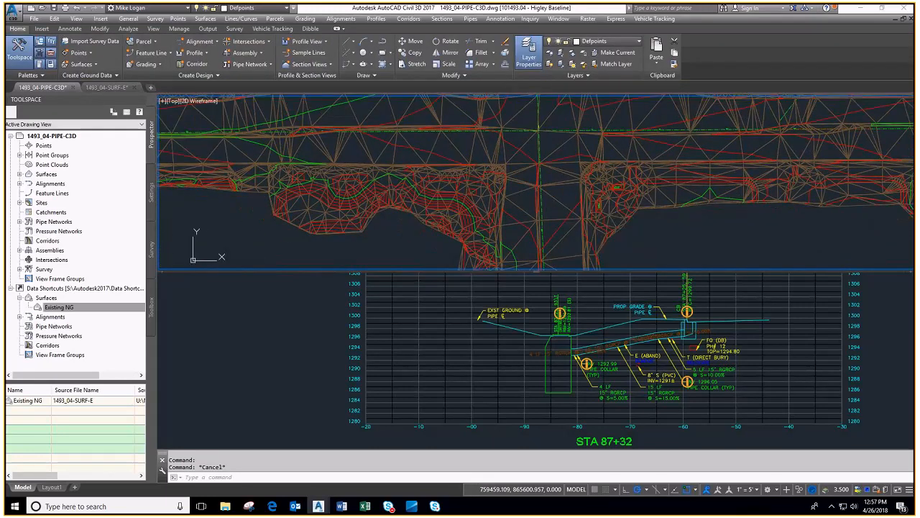
{"action": "left_click", "coordinate": [385, 229]}
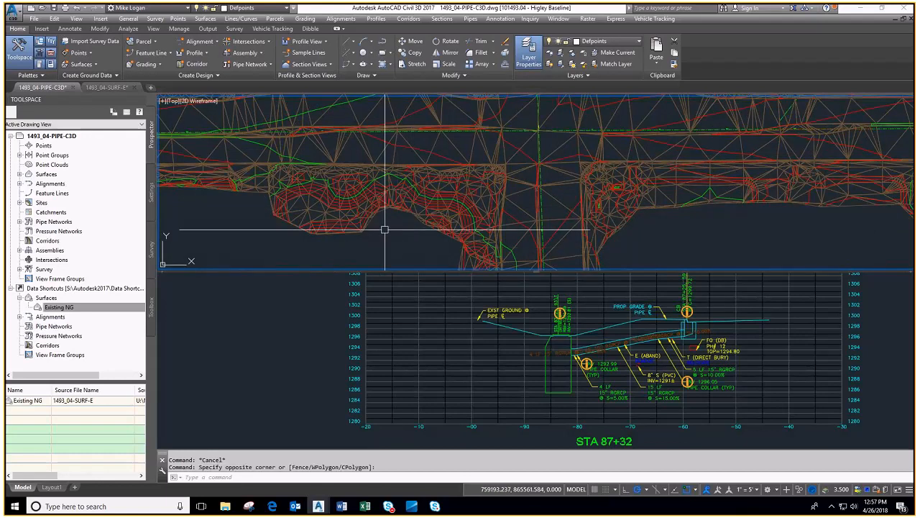
{"action": "middle_click_drag", "start_coordinate": [385, 229], "coordinate": [399, 224]}
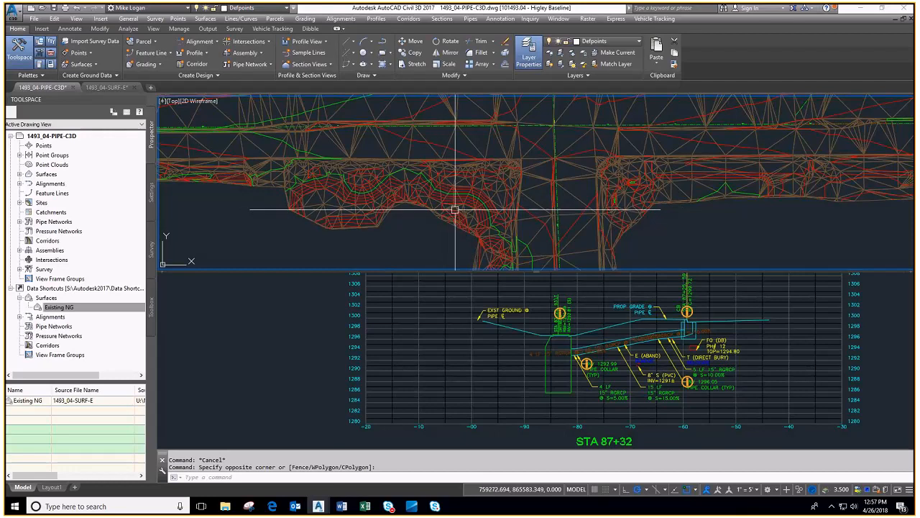
{"action": "scroll", "coordinate": [455, 209], "scroll_direction": "down", "scroll_amount": 3}
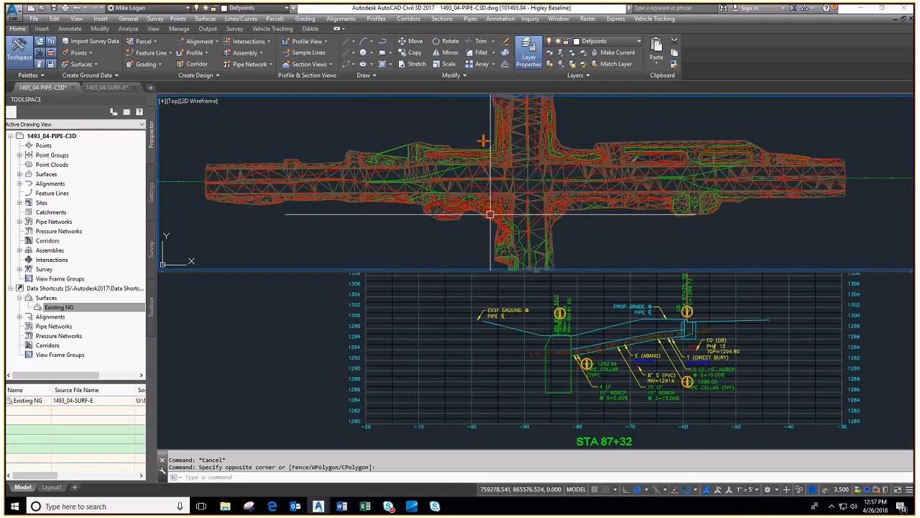
{"action": "left_click", "coordinate": [442, 234]}
{"action": "left_click", "coordinate": [442, 218]}
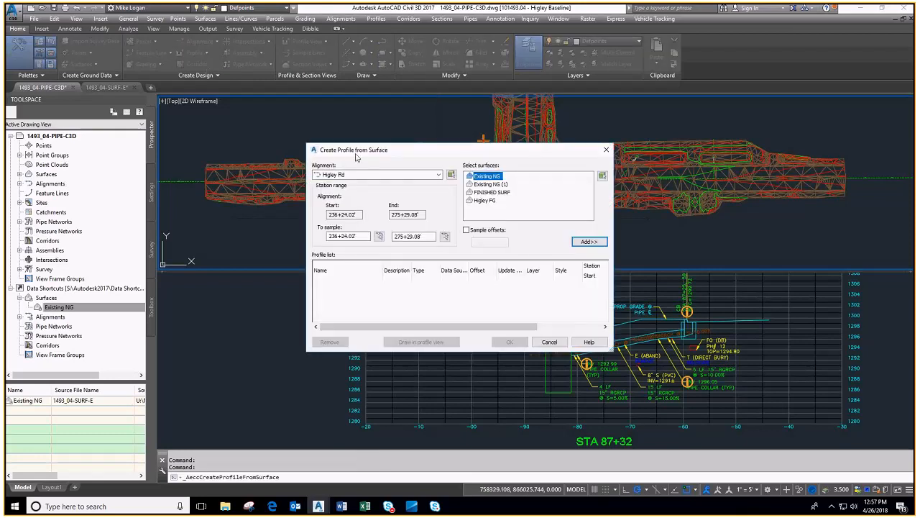
Step: In Create Profile from Surface, choose the STA 87+32 alignment and add the Existing NG surface to its profile list
{"action": "left_click", "coordinate": [388, 176]}
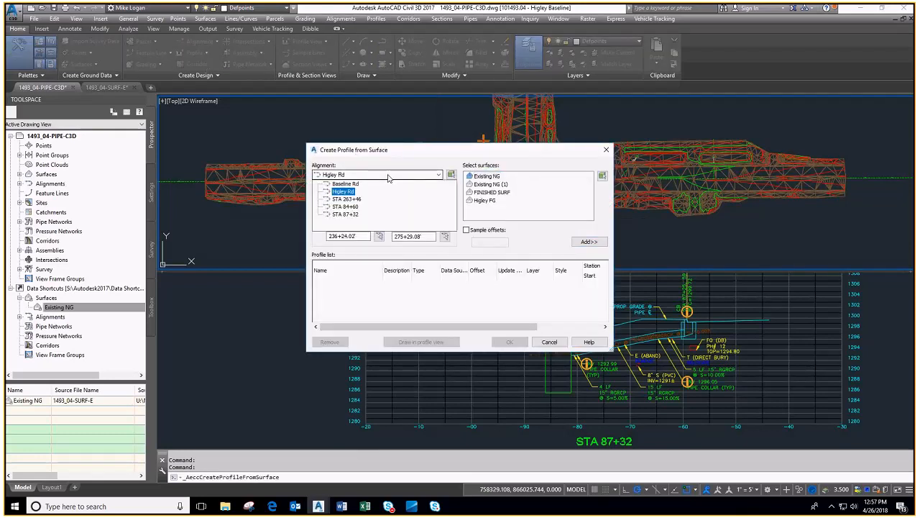
{"action": "left_click", "coordinate": [355, 215]}
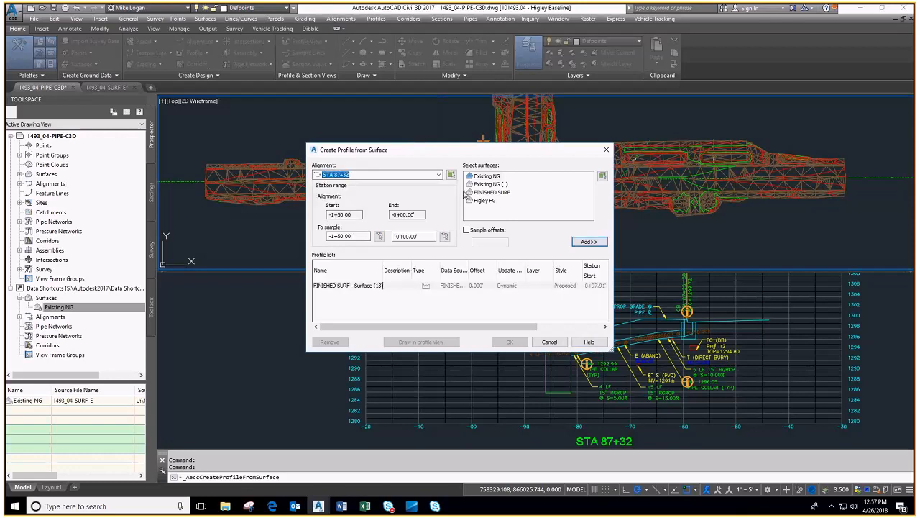
{"action": "left_click", "coordinate": [485, 176]}
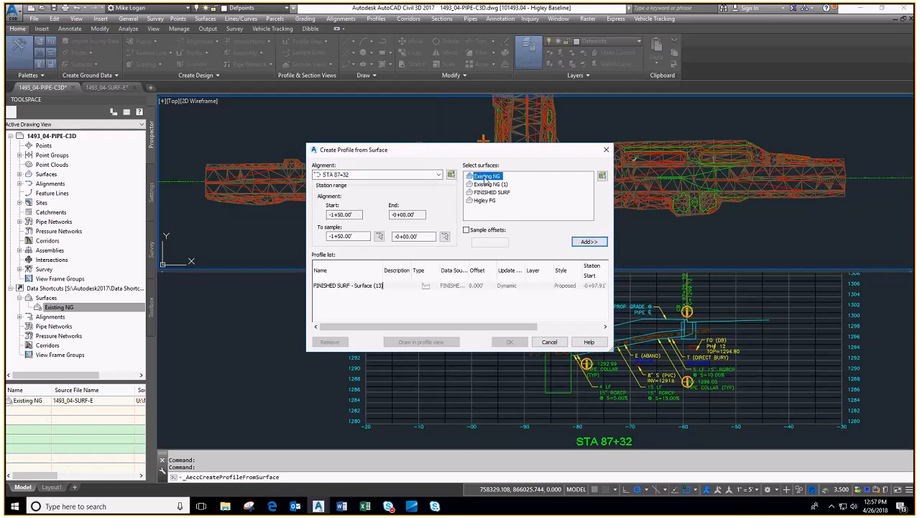
{"action": "left_click", "coordinate": [588, 241]}
Step: Assign the Existing style to the sampled Existing NG profile, create it, and check its line in the STA 87+32 profile view
{"action": "left_click", "coordinate": [567, 294]}
{"action": "left_click", "coordinate": [567, 293]}
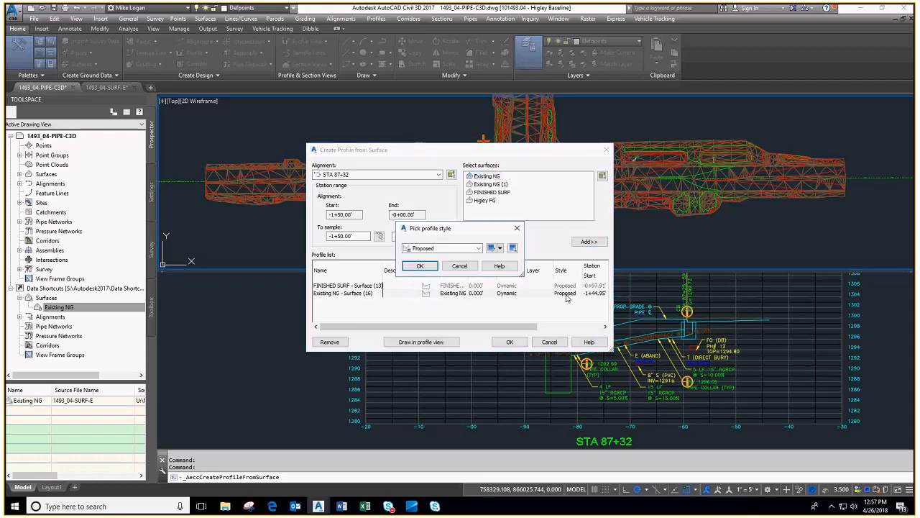
{"action": "left_click", "coordinate": [450, 248]}
{"action": "left_click", "coordinate": [432, 256]}
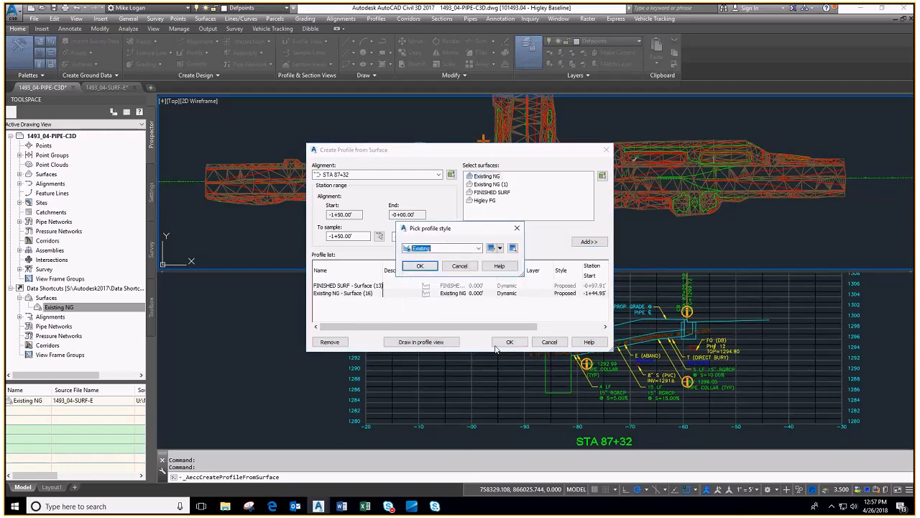
{"action": "left_click", "coordinate": [420, 266]}
{"action": "left_click", "coordinate": [511, 342]}
{"action": "left_click", "coordinate": [458, 319]}
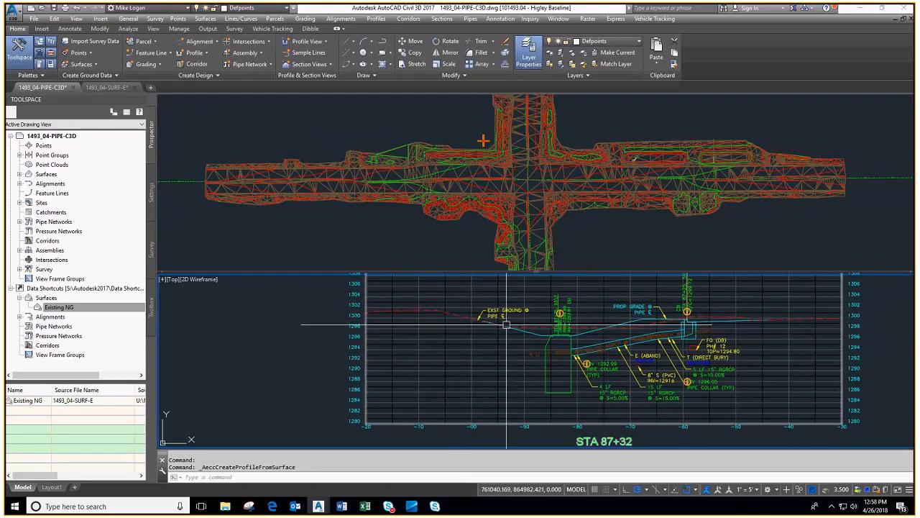
{"action": "mouse_move", "coordinate": [383, 310]}
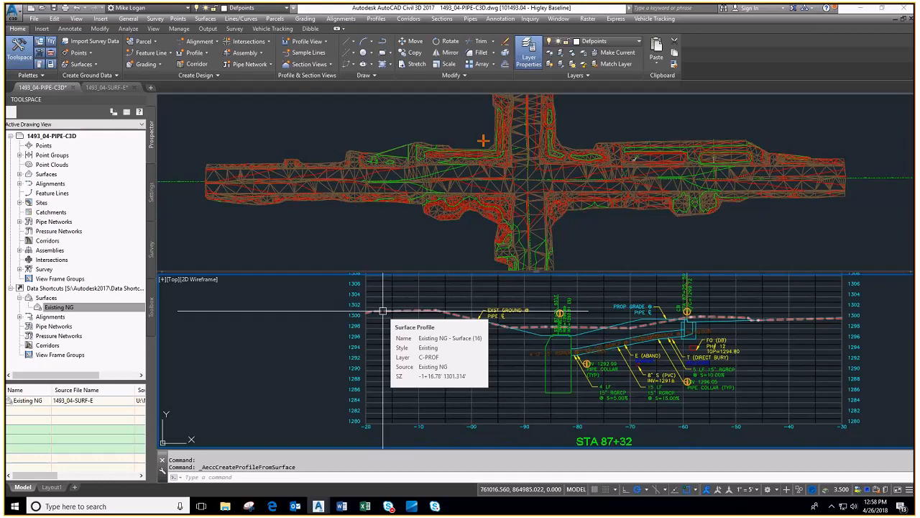
{"action": "left_click", "coordinate": [311, 319]}
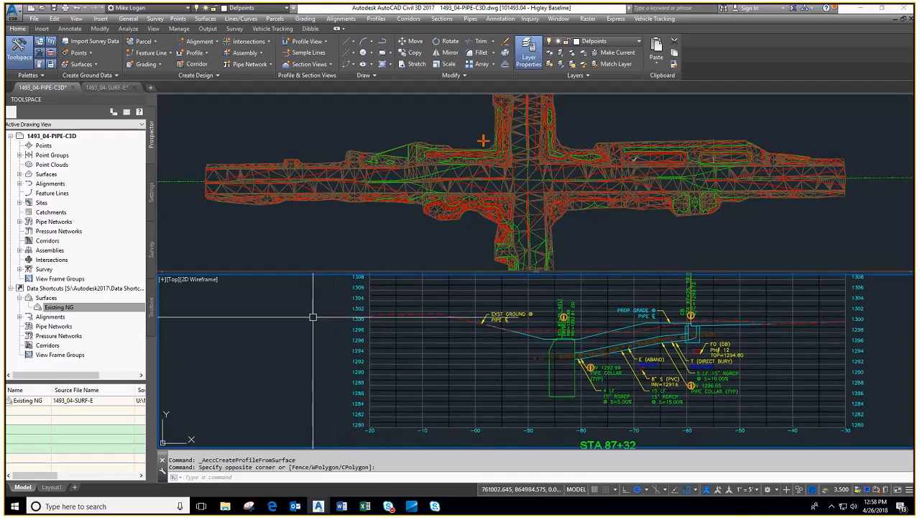